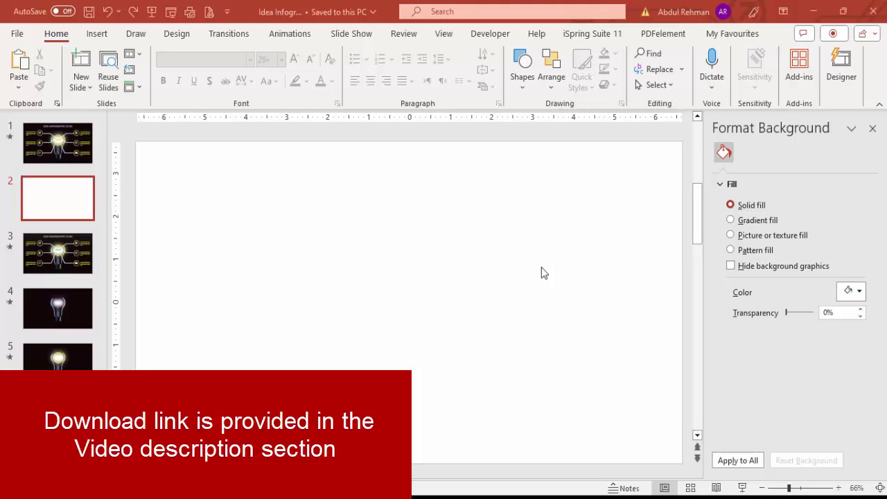
Paste the light bulb photo and centre it horizontally and vertically on slide 2
{"action": "key", "text": "ctrl+v"}
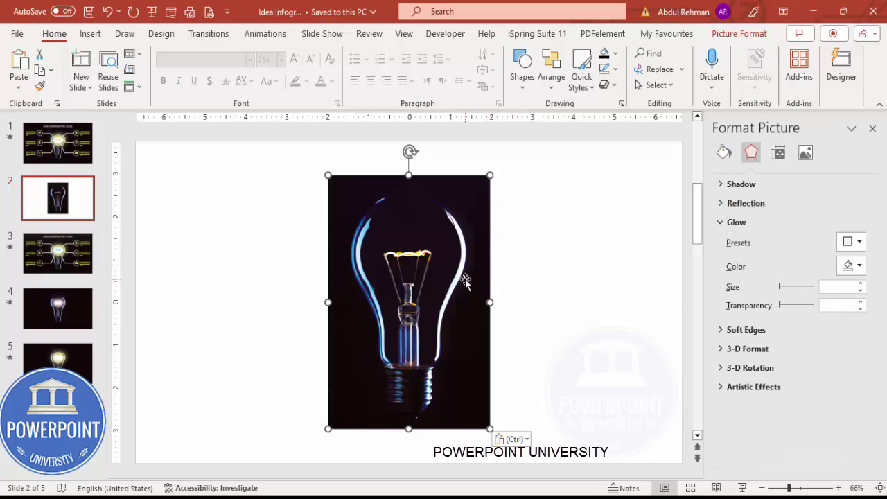
{"action": "left_click", "coordinate": [742, 34]}
{"action": "left_click", "coordinate": [753, 54]}
{"action": "left_click", "coordinate": [754, 54]}
{"action": "left_click", "coordinate": [754, 54]}
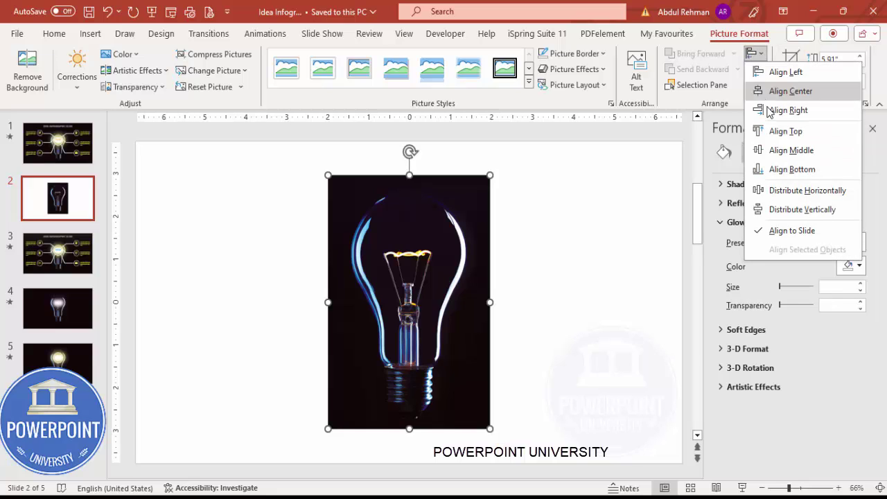
{"action": "left_click", "coordinate": [790, 149]}
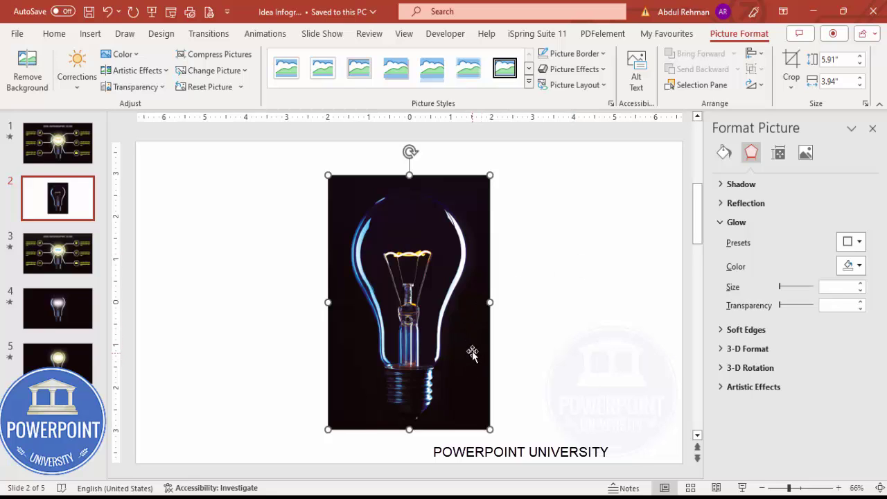
Fill the slide background with the photo's black using the Eyedropper
{"action": "left_click", "coordinate": [574, 343]}
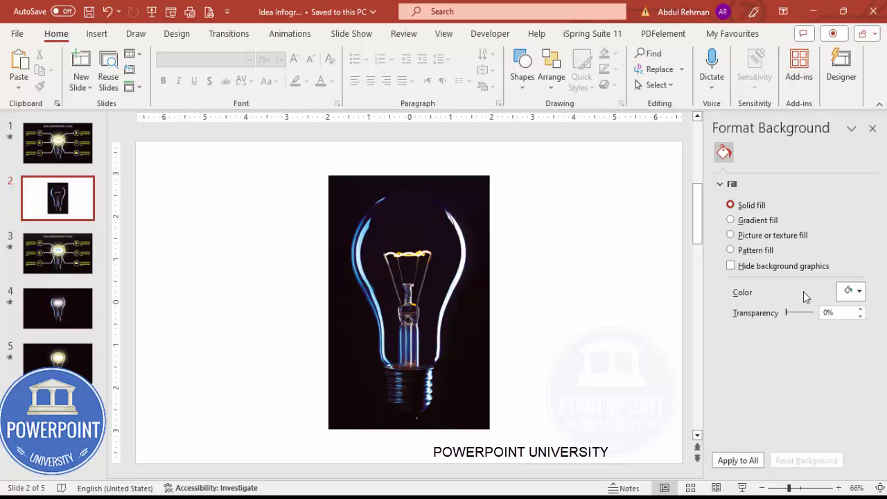
{"action": "left_click", "coordinate": [852, 291]}
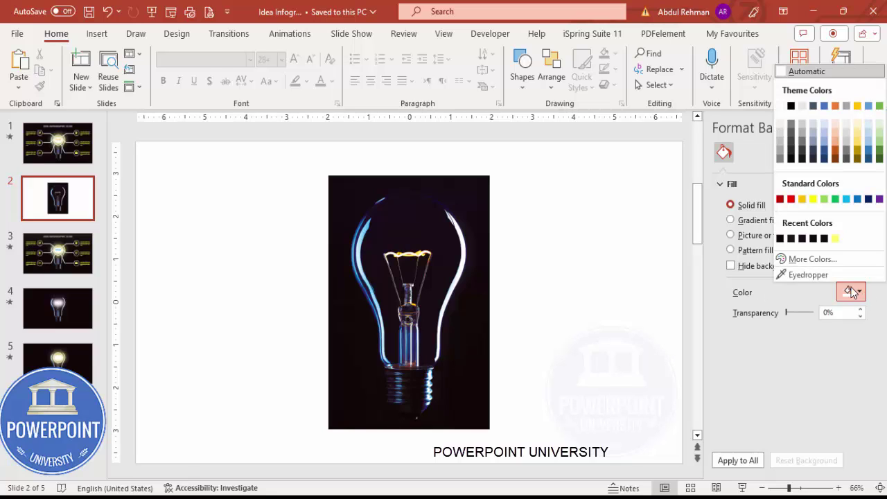
{"action": "left_click", "coordinate": [804, 275]}
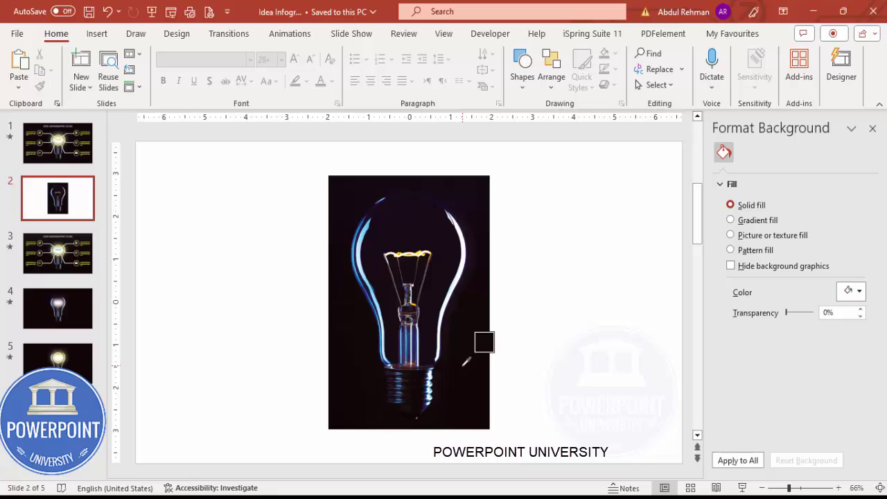
{"action": "left_click", "coordinate": [463, 364]}
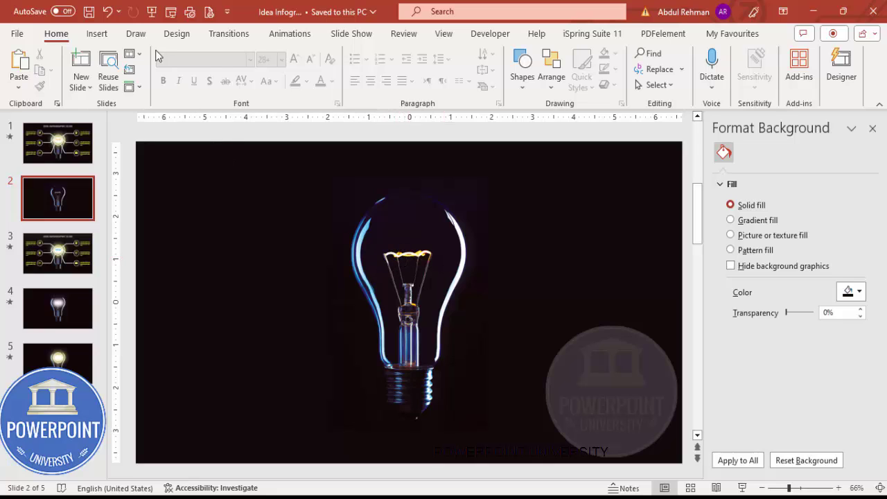
{"action": "left_click", "coordinate": [98, 36]}
Draw a freeform line across the bulb's filament and give it a white outline
{"action": "left_click", "coordinate": [278, 81]}
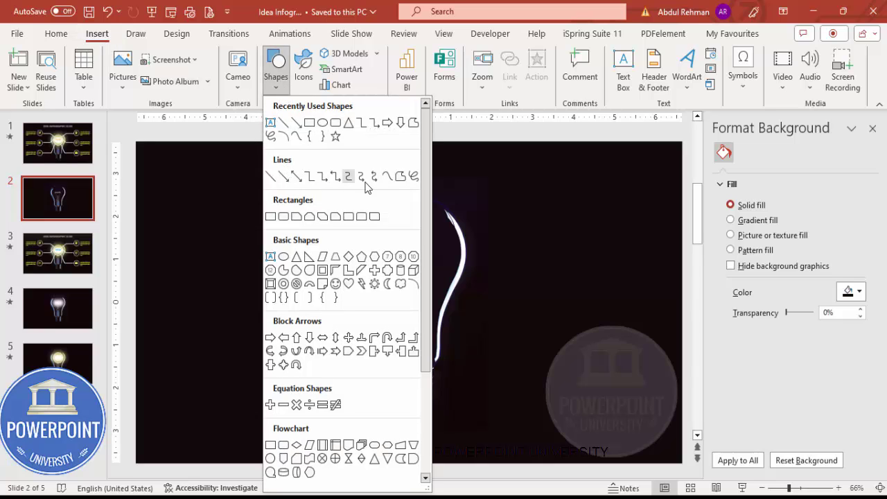
{"action": "left_click", "coordinate": [402, 179]}
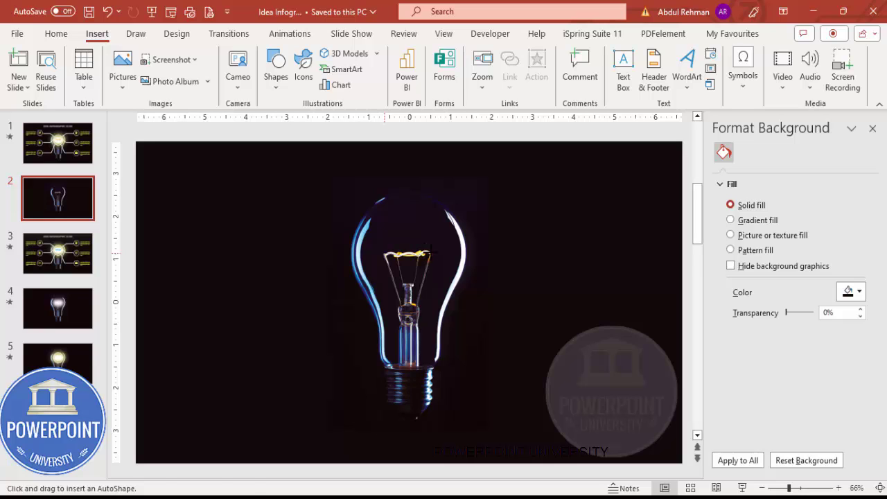
{"action": "double_click", "coordinate": [431, 253]}
{"action": "left_click", "coordinate": [368, 69]}
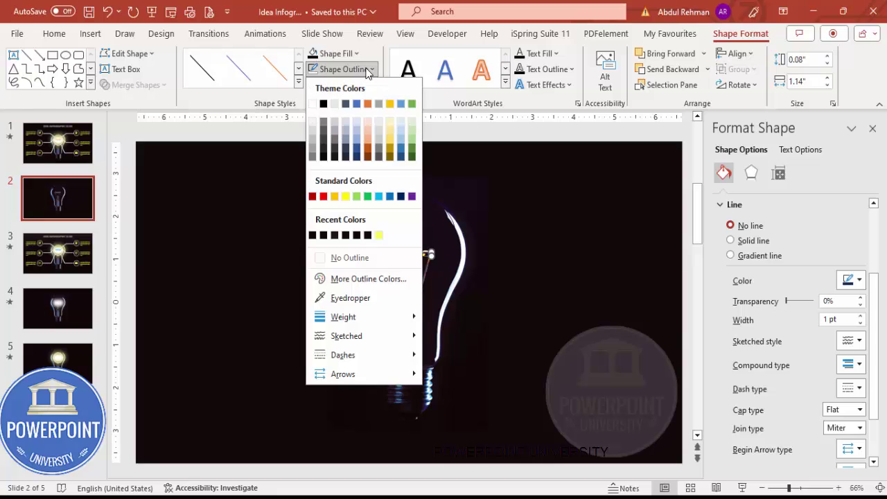
{"action": "left_click", "coordinate": [312, 104]}
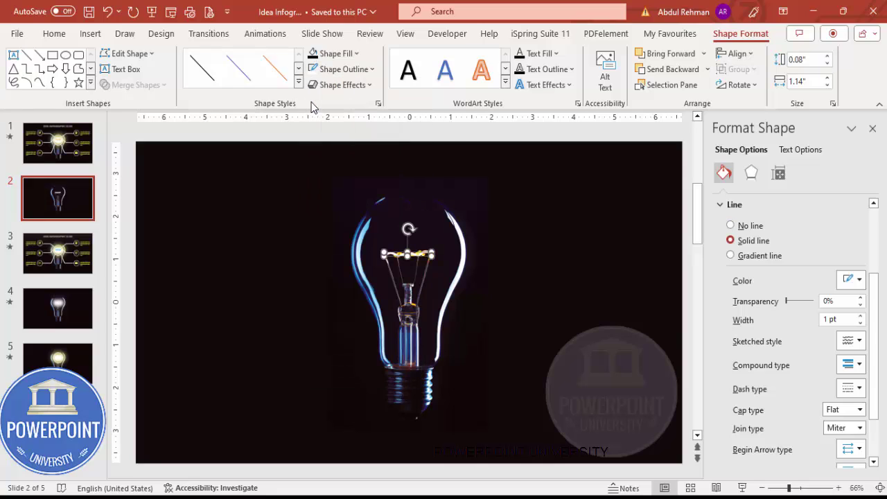
Give the line a white glow enlarged to 77 pt, keeping the bulb photo beneath it
{"action": "left_click", "coordinate": [750, 175]}
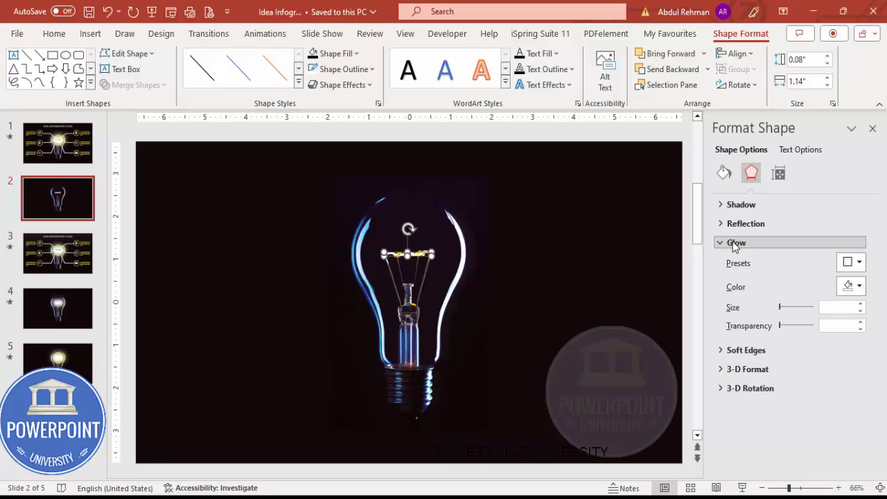
{"action": "left_click", "coordinate": [850, 285]}
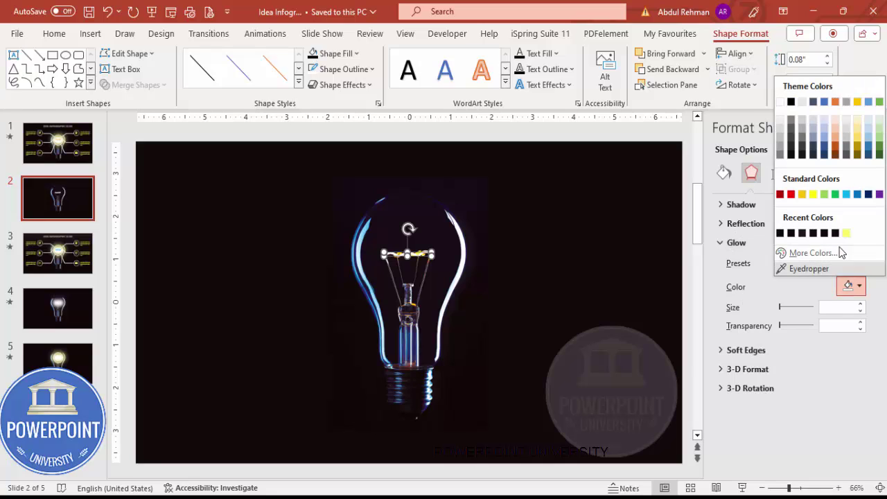
{"action": "left_click", "coordinate": [779, 103]}
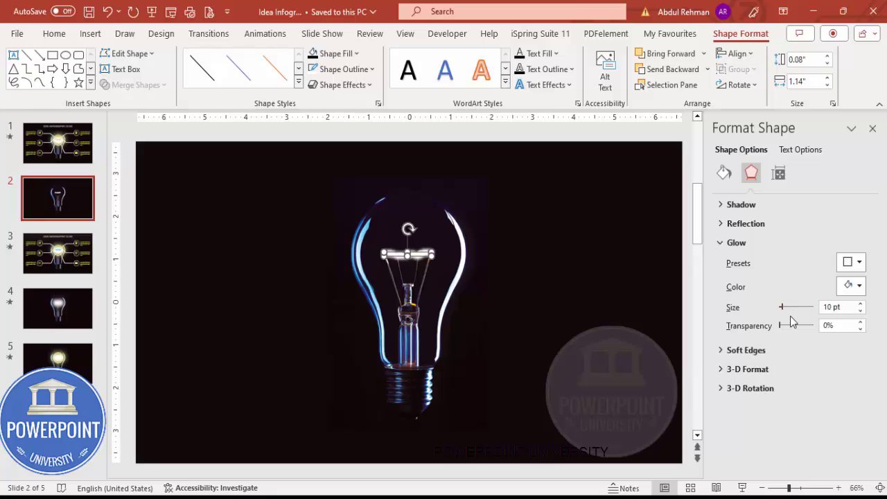
{"action": "left_click_drag", "start_coordinate": [784, 310], "coordinate": [802, 310]}
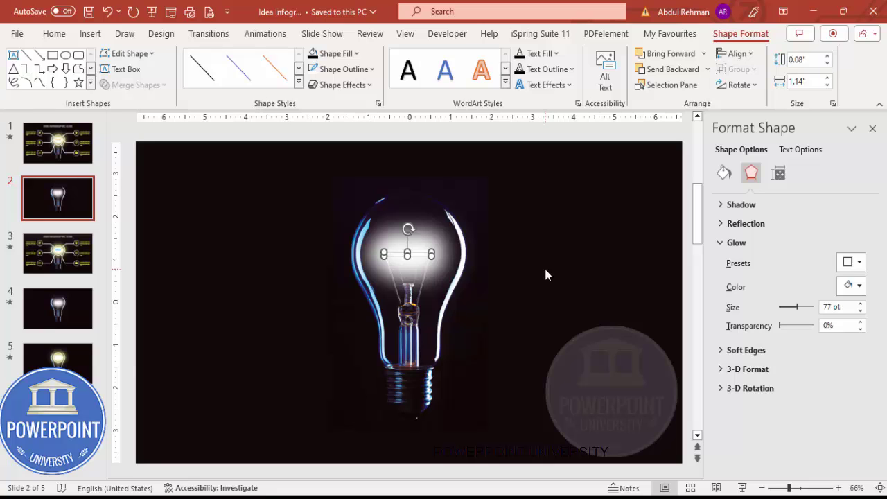
{"action": "left_click", "coordinate": [436, 251]}
{"action": "left_click_drag", "start_coordinate": [437, 250], "coordinate": [524, 262]}
{"action": "left_click", "coordinate": [413, 255]}
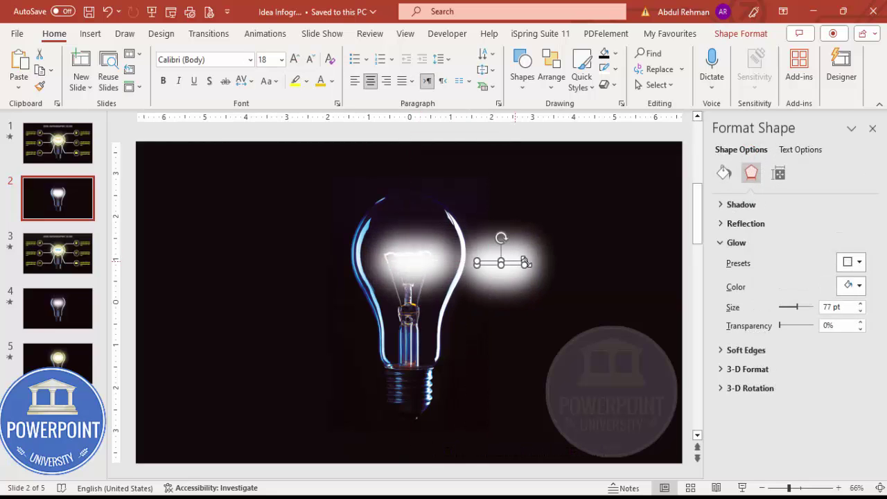
Turn the copy's glow light yellow at 113 pt and move it toward the bulb
{"action": "left_click", "coordinate": [858, 285]}
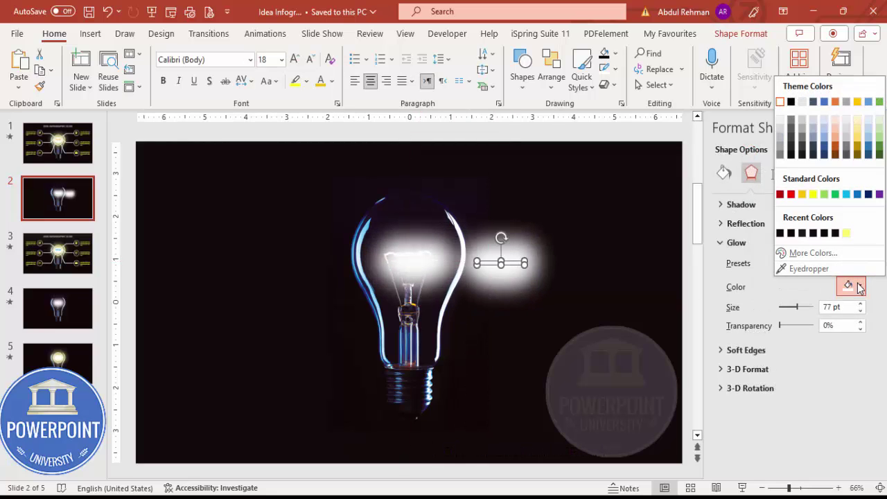
{"action": "left_click", "coordinate": [847, 233]}
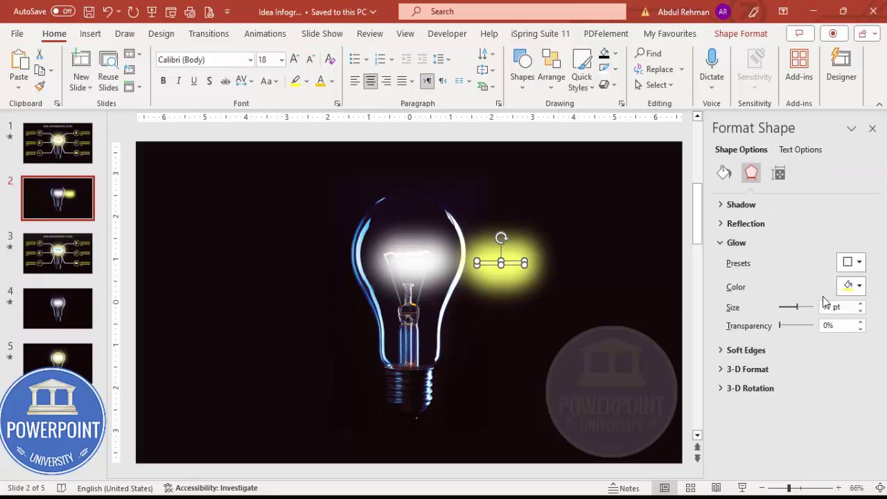
{"action": "left_click_drag", "start_coordinate": [797, 311], "coordinate": [806, 311]}
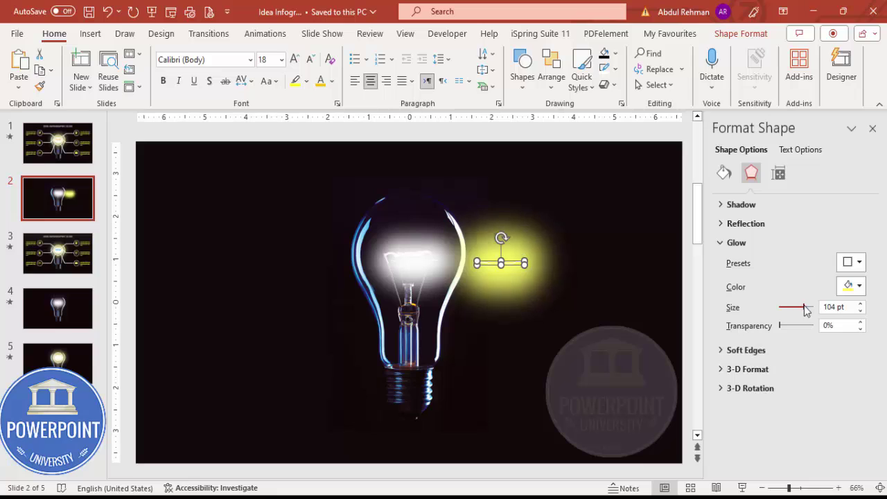
{"action": "left_click_drag", "start_coordinate": [510, 264], "coordinate": [554, 288]}
Nudge the white glow line and place the yellow glow on the bulb's centre
{"action": "left_click", "coordinate": [410, 255]}
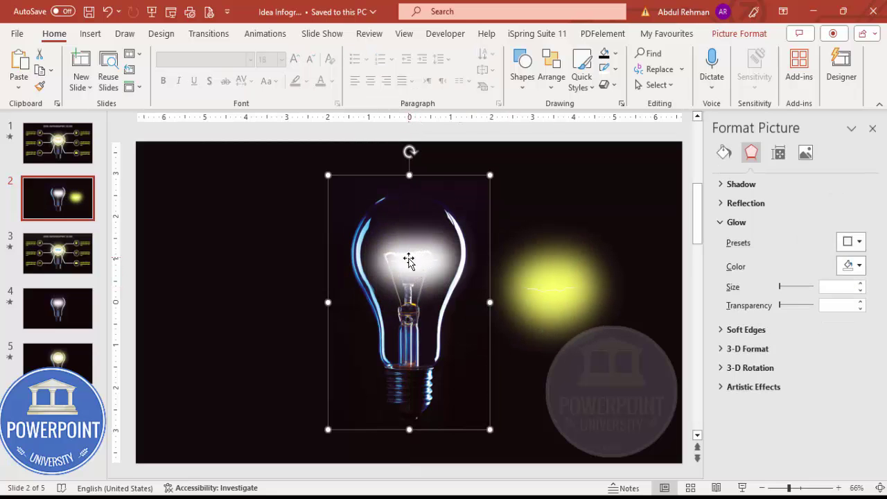
{"action": "left_click", "coordinate": [409, 259]}
{"action": "left_click_drag", "start_coordinate": [416, 259], "coordinate": [412, 254]}
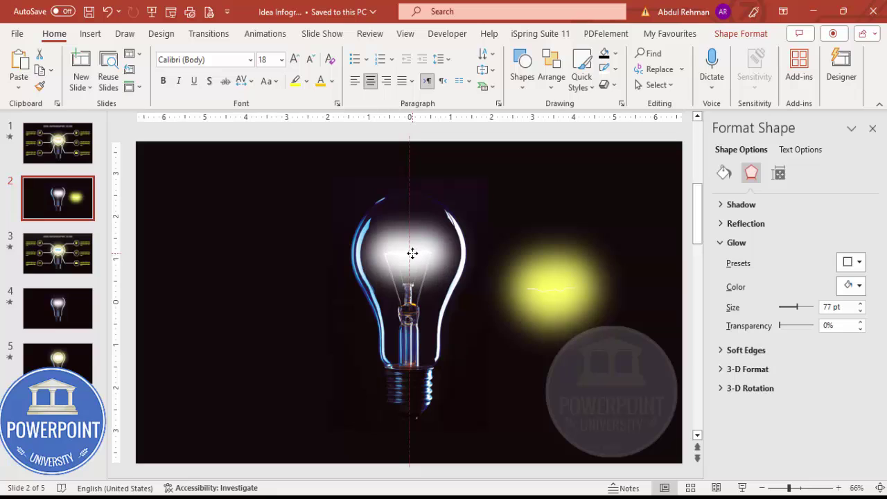
{"action": "left_click", "coordinate": [552, 288]}
{"action": "left_click_drag", "start_coordinate": [555, 287], "coordinate": [414, 252]}
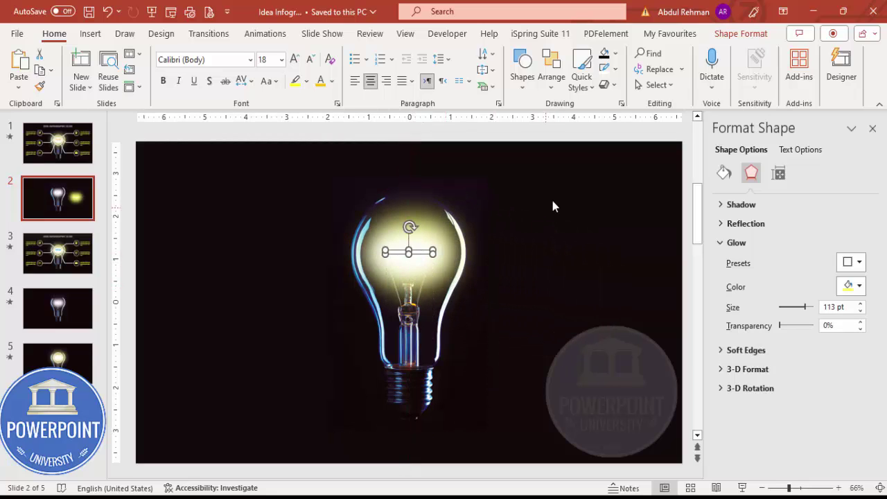
Try sending the yellow glow backward one layer, then undo it
{"action": "left_click", "coordinate": [737, 33]}
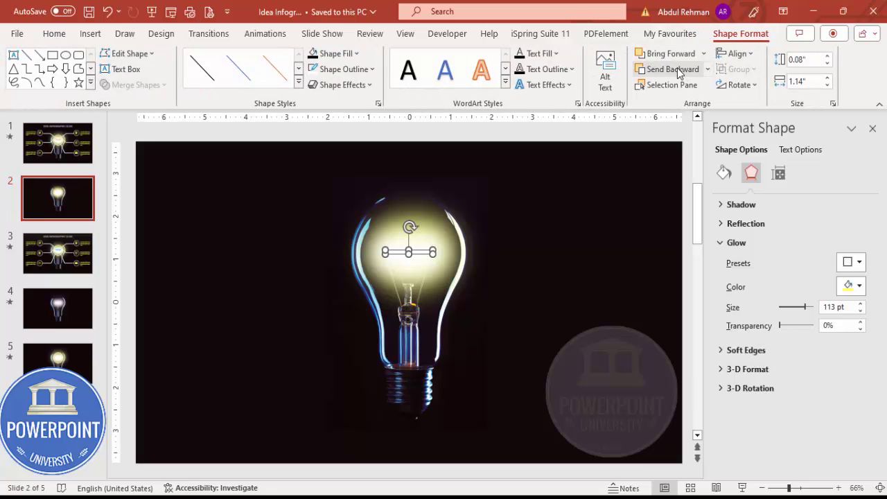
{"action": "left_click", "coordinate": [655, 68]}
{"action": "key", "text": "ctrl+z"}
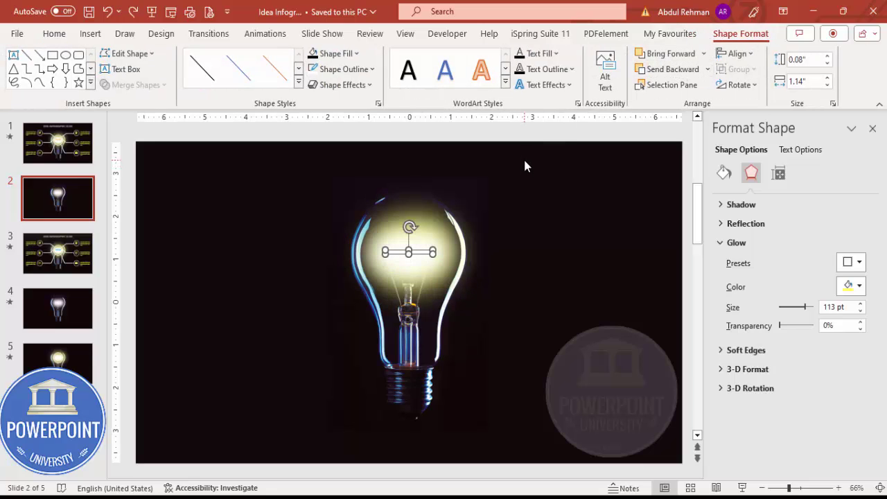
{"action": "left_click", "coordinate": [530, 200]}
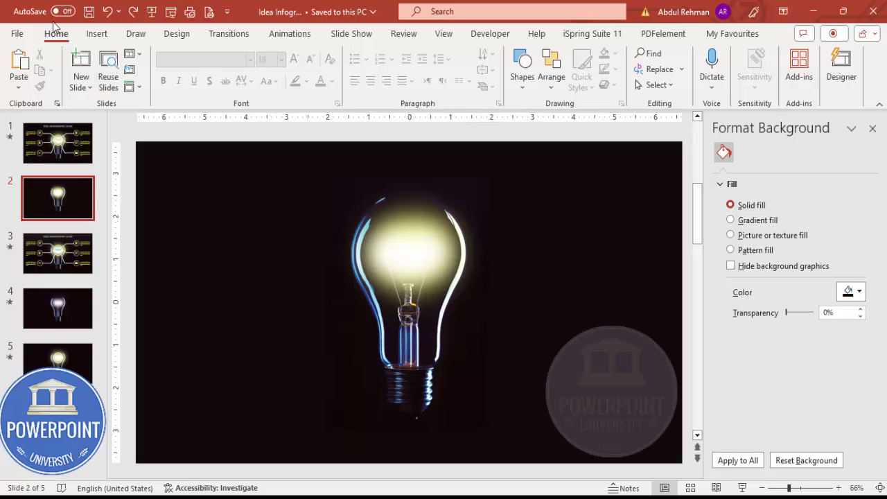
Draw a circle with the Oval shape and position it over the bulb
{"action": "left_click", "coordinate": [107, 34]}
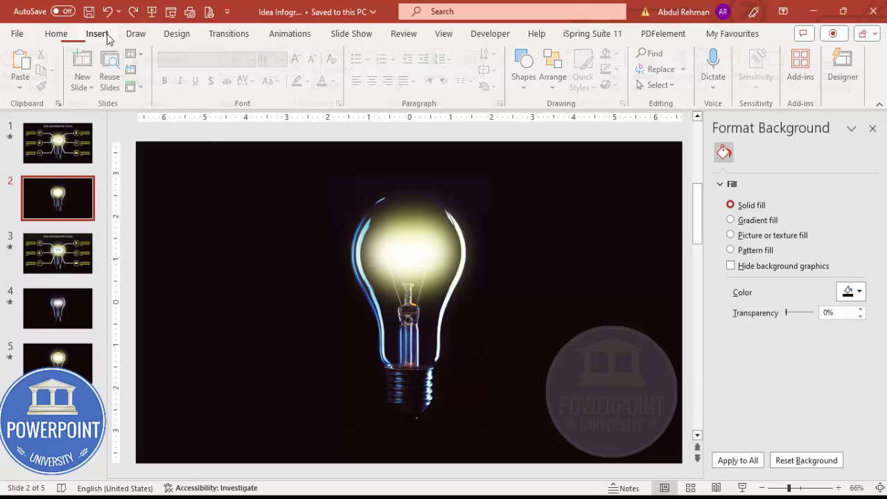
{"action": "left_click", "coordinate": [275, 72]}
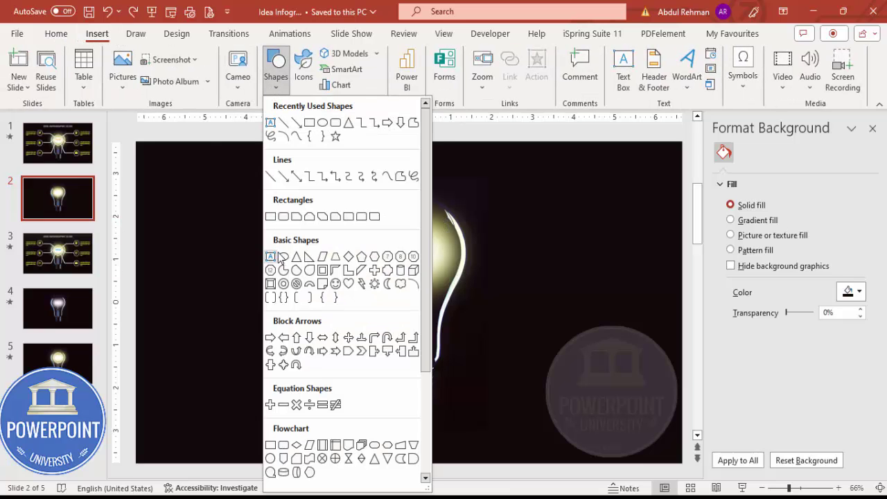
{"action": "left_click", "coordinate": [283, 258]}
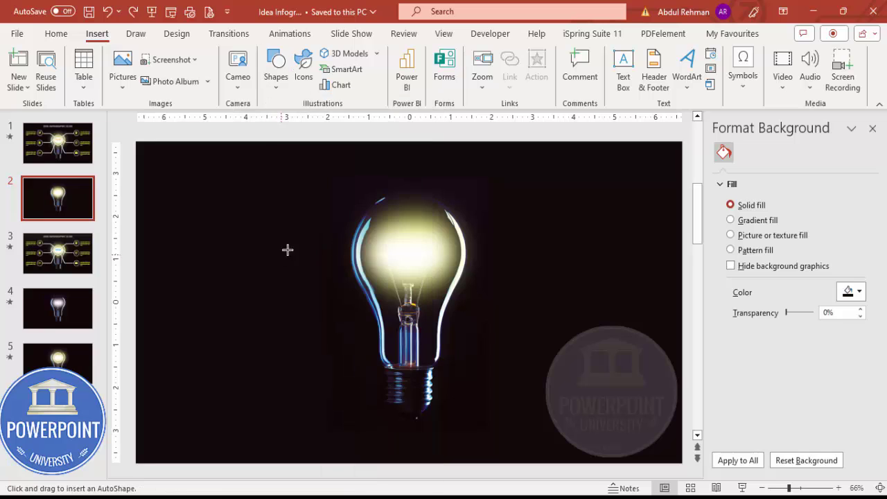
{"action": "left_click_drag", "start_coordinate": [394, 234], "coordinate": [464, 297]}
{"action": "left_click_drag", "start_coordinate": [440, 253], "coordinate": [418, 249]}
Give the circle a white 2.25 pt outline and no fill
{"action": "left_click", "coordinate": [344, 69]}
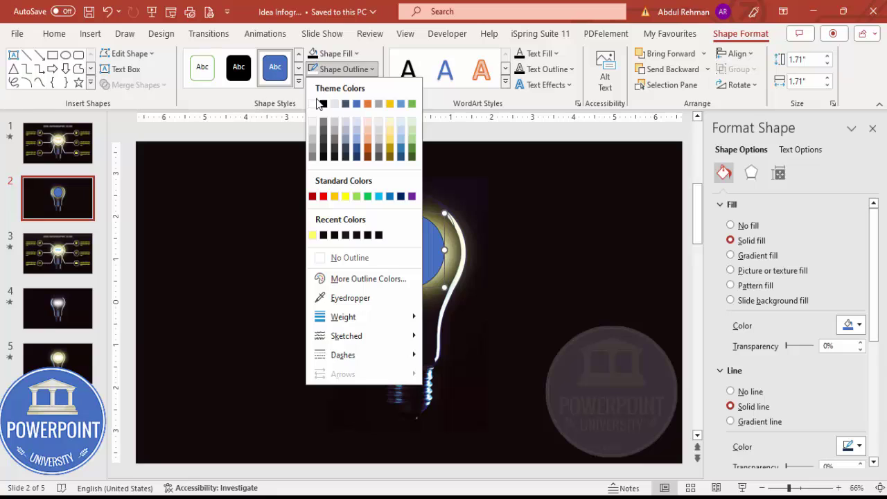
{"action": "left_click", "coordinate": [319, 104]}
{"action": "left_click", "coordinate": [334, 54]}
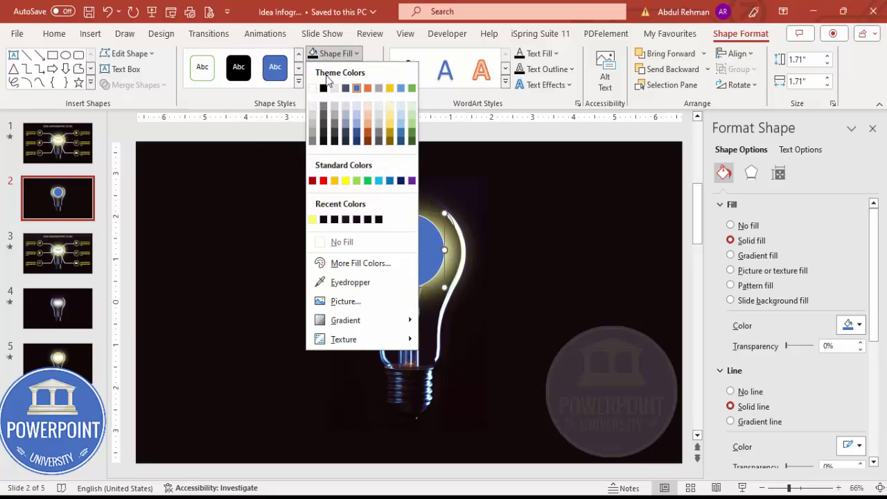
{"action": "left_click", "coordinate": [362, 237]}
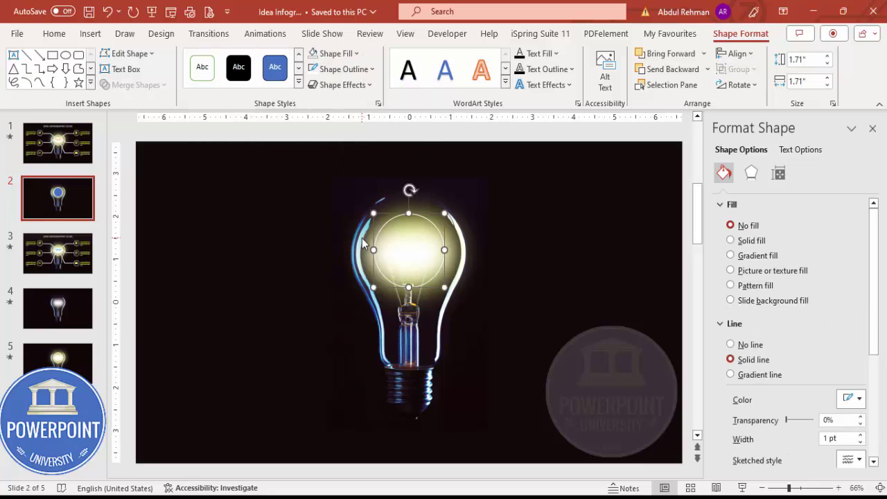
{"action": "left_click", "coordinate": [367, 72]}
{"action": "mouse_move", "coordinate": [357, 315]}
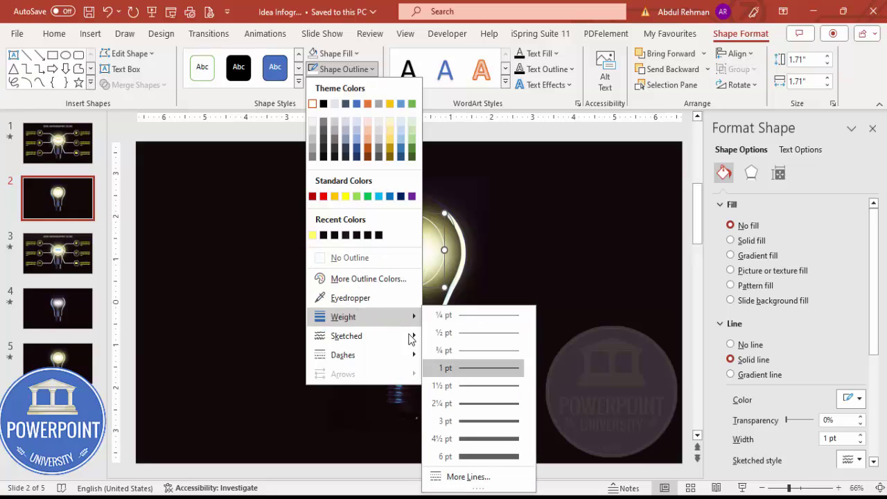
{"action": "left_click", "coordinate": [478, 403]}
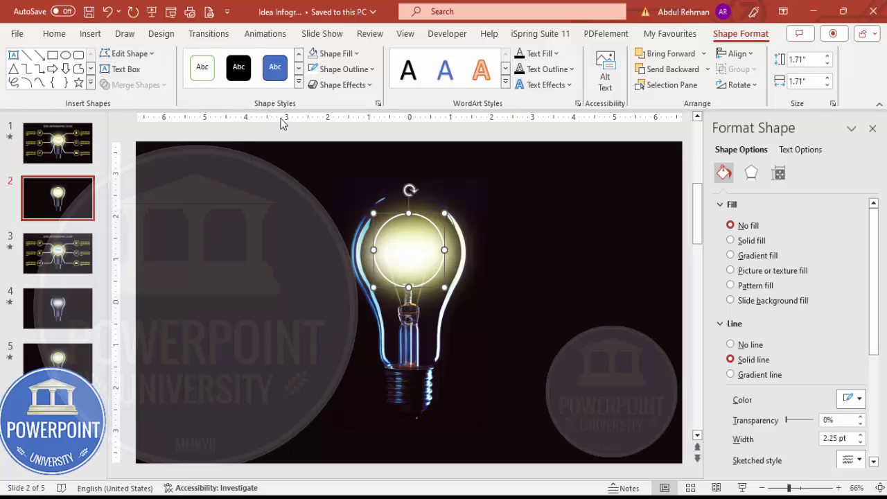
Draw a small oval circle at the slide's upper right
{"action": "left_click", "coordinate": [90, 33]}
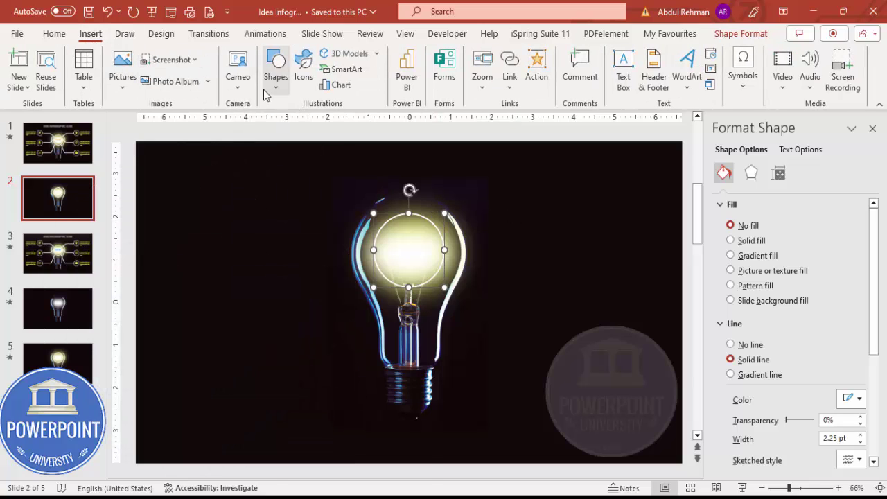
{"action": "left_click", "coordinate": [276, 70]}
{"action": "left_click", "coordinate": [283, 256]}
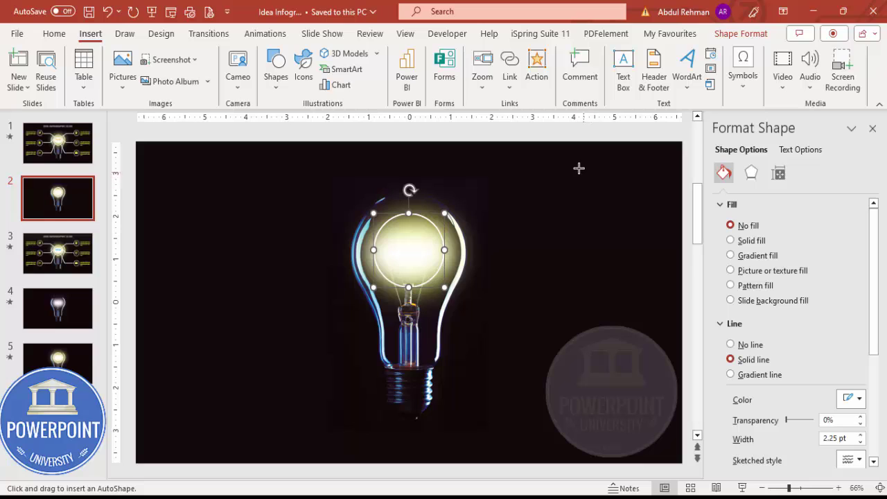
{"action": "left_click_drag", "start_coordinate": [560, 175], "coordinate": [603, 221]}
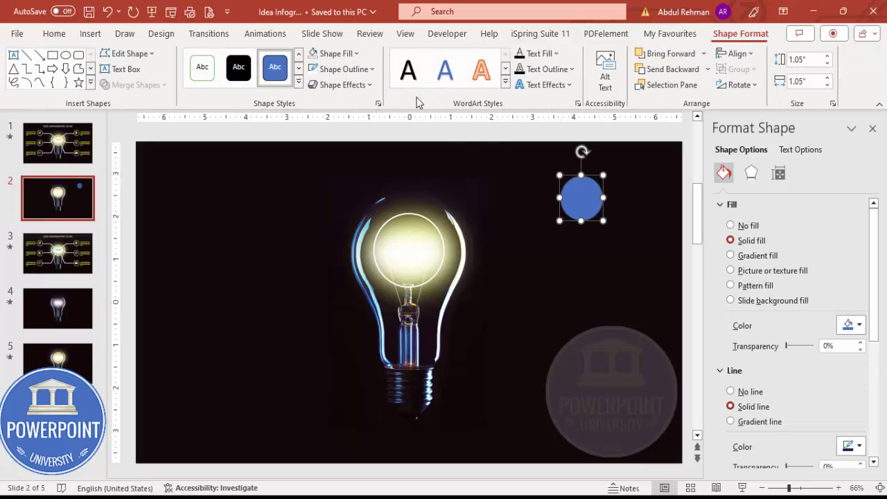
Give the small circle a dashed yellow outline and no fill
{"action": "left_click", "coordinate": [344, 69]}
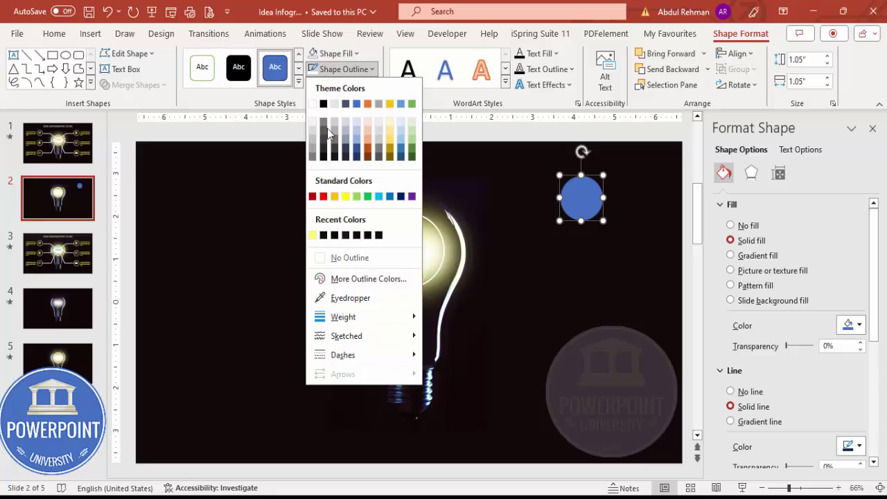
{"action": "left_click", "coordinate": [313, 235]}
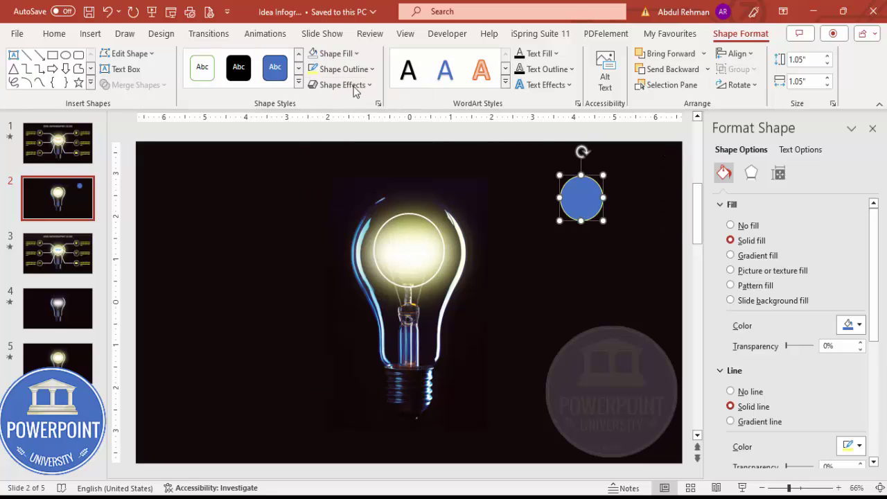
{"action": "left_click", "coordinate": [332, 53]}
{"action": "left_click", "coordinate": [350, 242]}
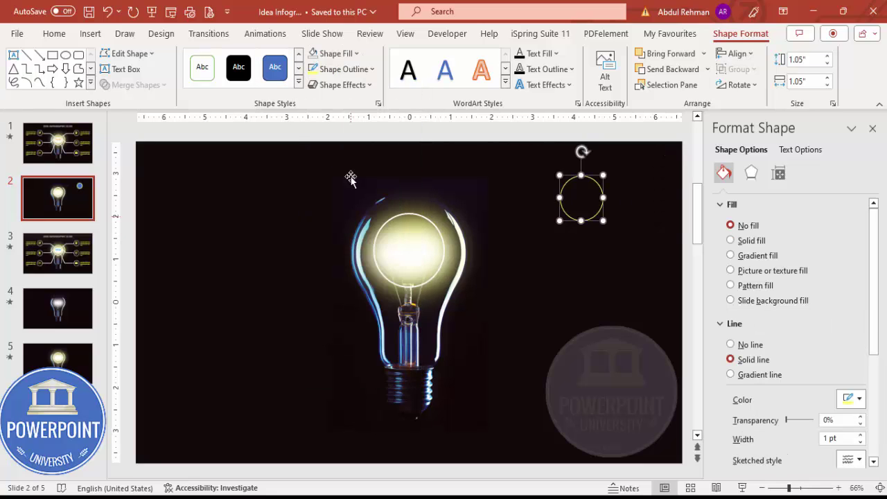
{"action": "left_click", "coordinate": [344, 69]}
{"action": "mouse_move", "coordinate": [345, 355]}
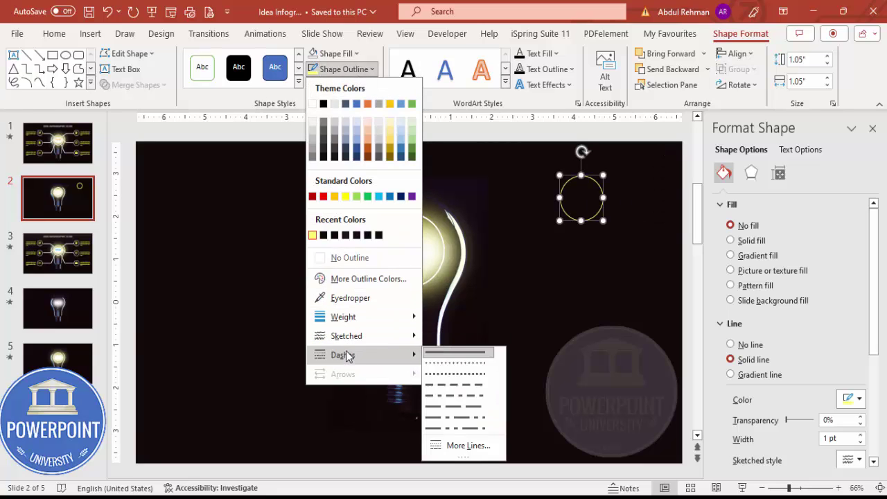
{"action": "left_click", "coordinate": [463, 385]}
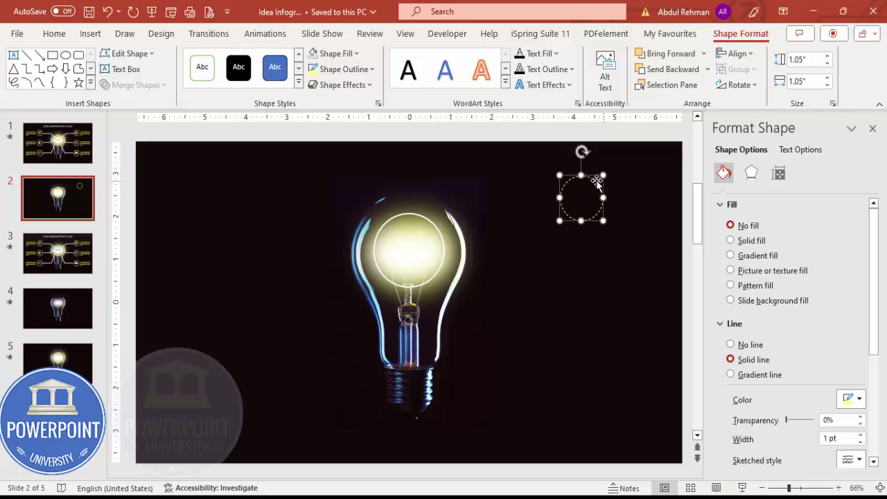
{"action": "left_click", "coordinate": [89, 35]}
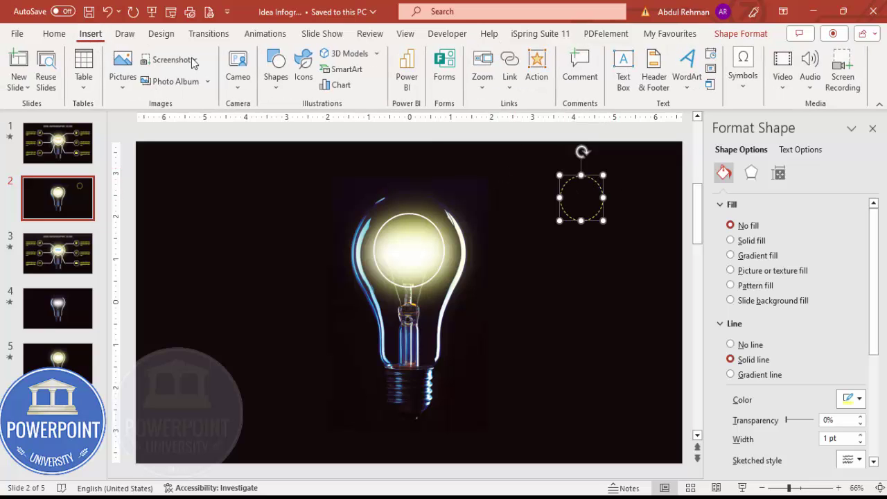
Insert the brain-head icon from the icon library and place it right of the bulb
{"action": "left_click", "coordinate": [304, 62]}
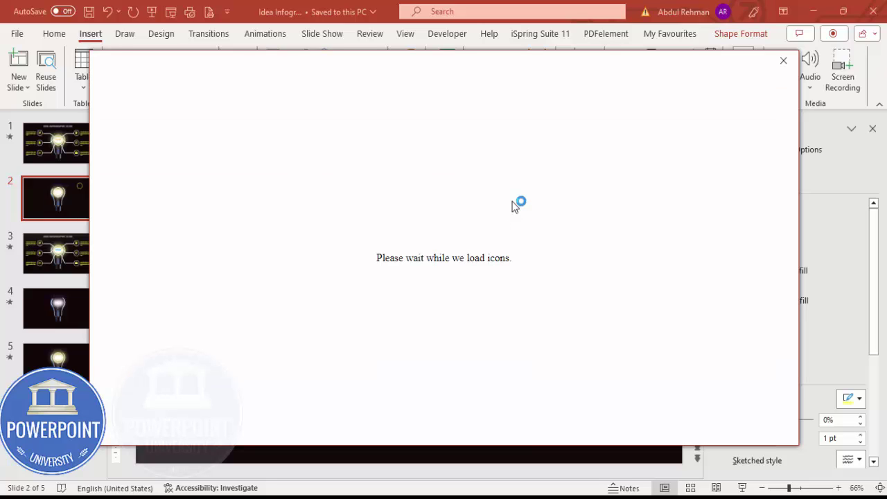
{"action": "scroll", "coordinate": [610, 301], "scroll_direction": "down", "scroll_amount": 2}
{"action": "scroll", "coordinate": [627, 311], "scroll_direction": "down", "scroll_amount": 4}
{"action": "left_click", "coordinate": [712, 304]}
{"action": "left_click", "coordinate": [663, 435]}
{"action": "left_click_drag", "start_coordinate": [395, 313], "coordinate": [496, 270]}
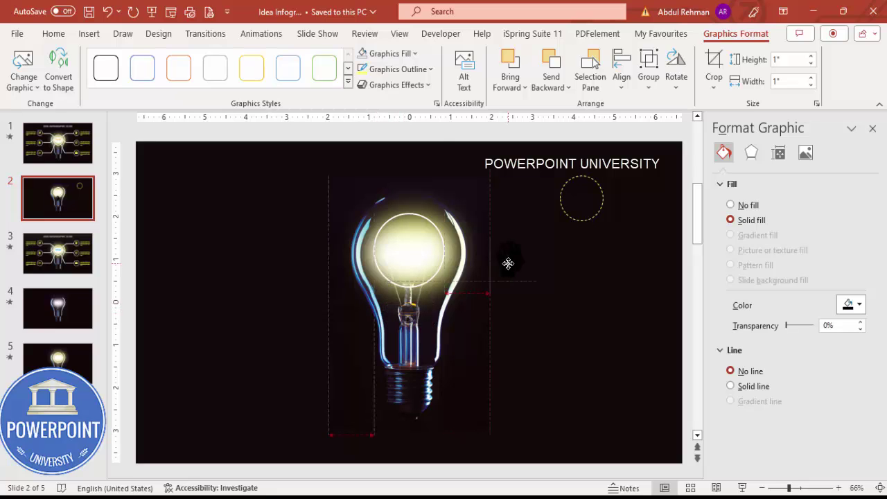
Make the icon yellow at 0.5 inch height, set it inside the dashed circle, and select both
{"action": "left_click", "coordinate": [393, 55]}
{"action": "left_click", "coordinate": [363, 223]}
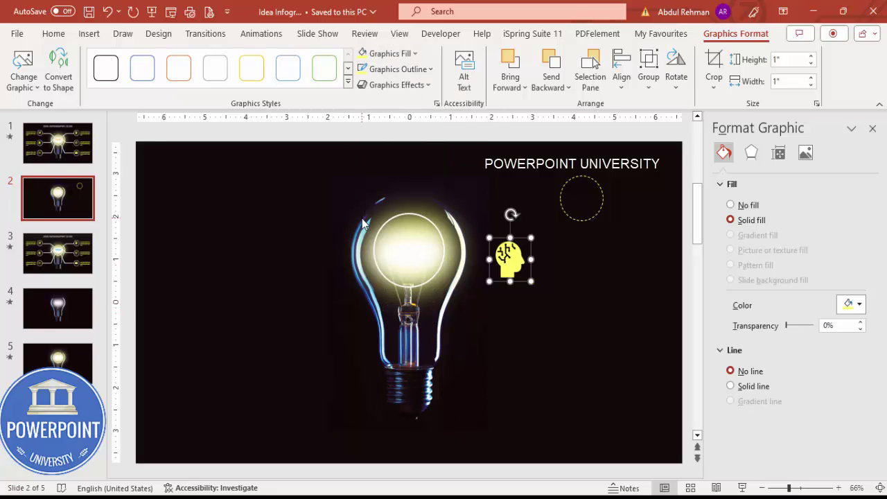
{"action": "left_click", "coordinate": [782, 60]}
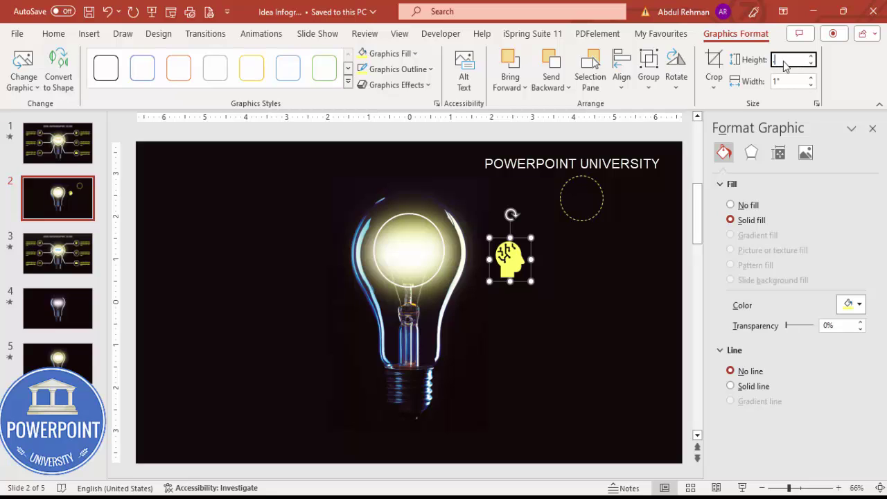
{"action": "type", "text": ".5"}
{"action": "key", "text": "Return"}
{"action": "left_click_drag", "start_coordinate": [501, 284], "coordinate": [580, 236]}
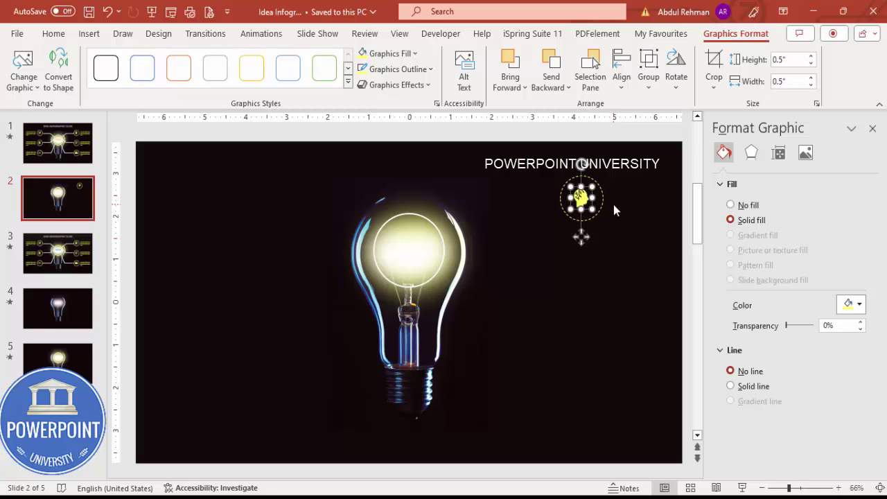
{"action": "left_click_drag", "start_coordinate": [611, 170], "coordinate": [540, 237]}
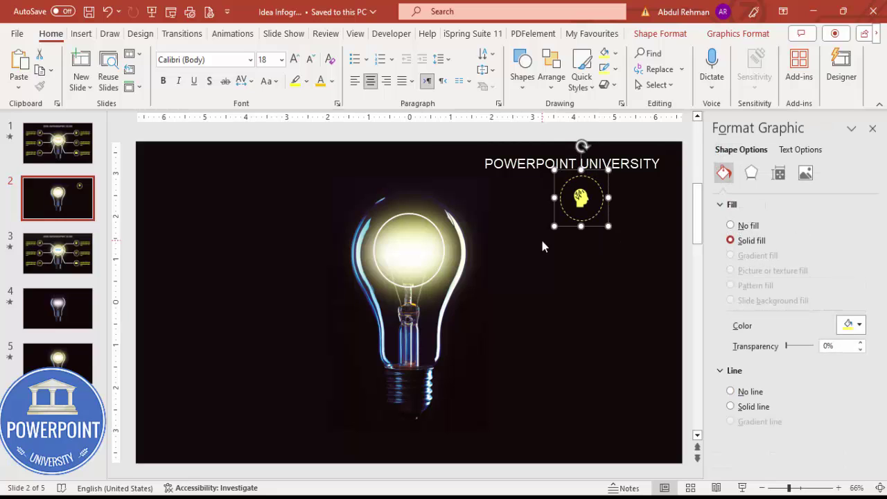